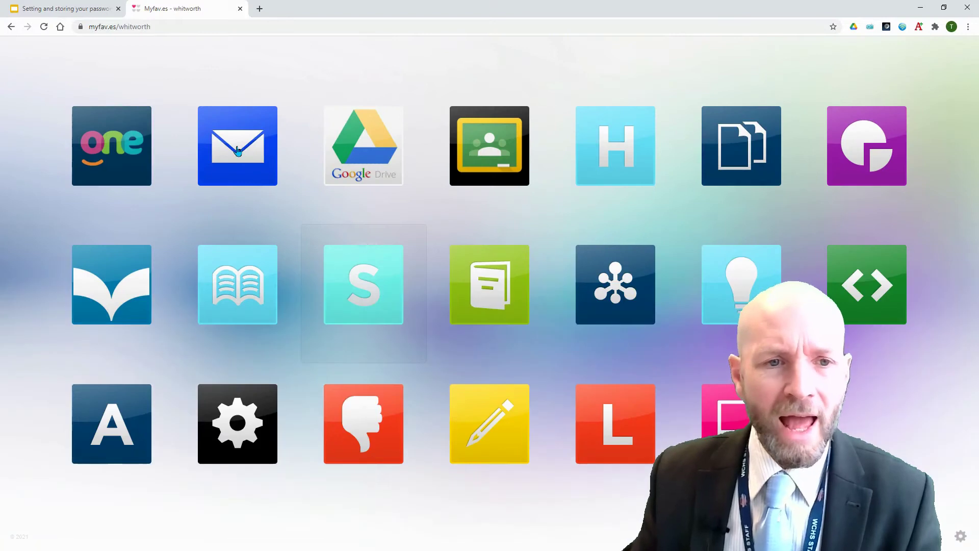
# Sign in to Outlook on the web with the school account's e-mail address and password.
pyautogui.click(342, 307)
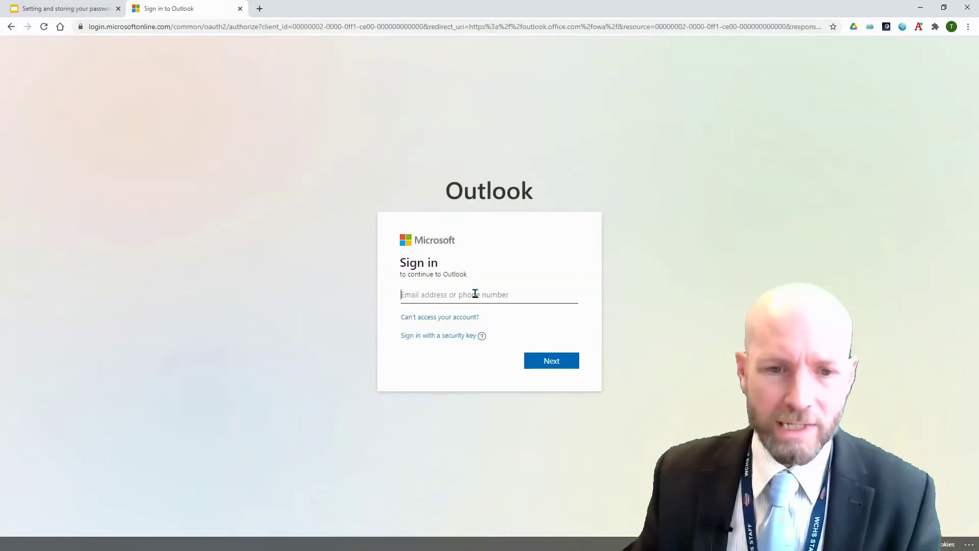
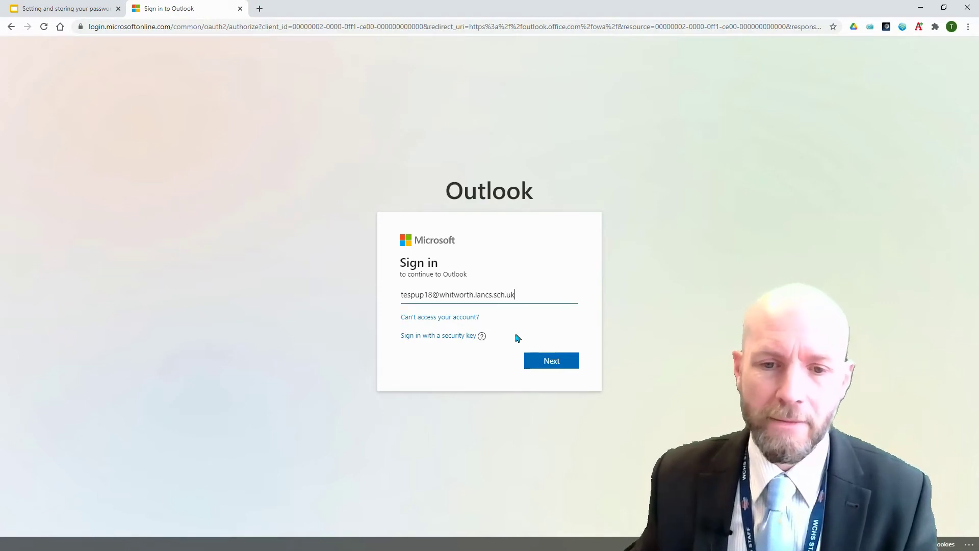
pyautogui.click(540, 361)
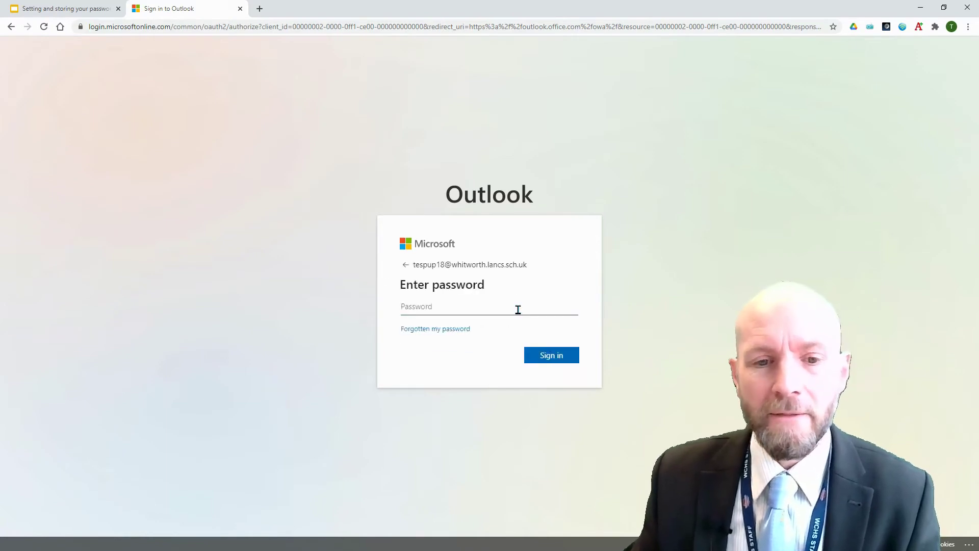
pyautogui.write('•••')
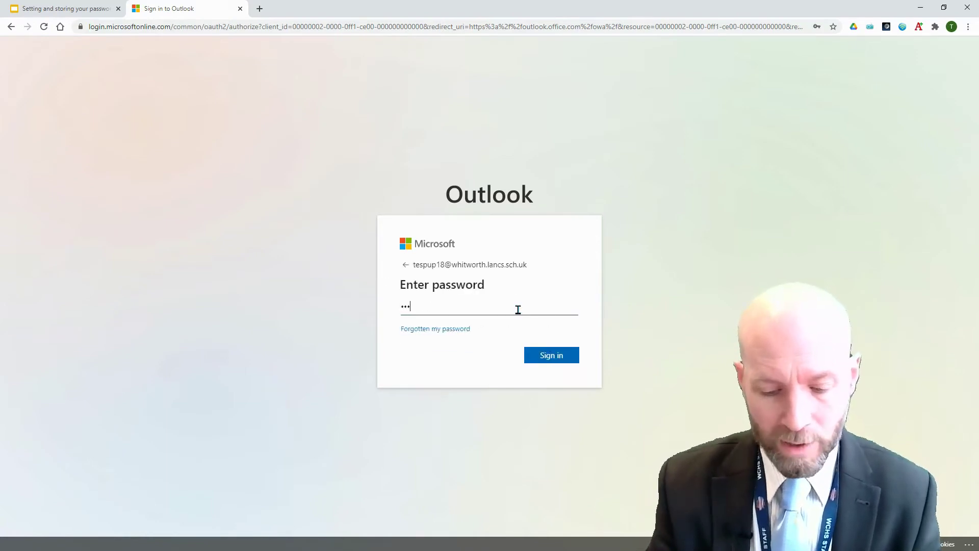
pyautogui.write('•••••')
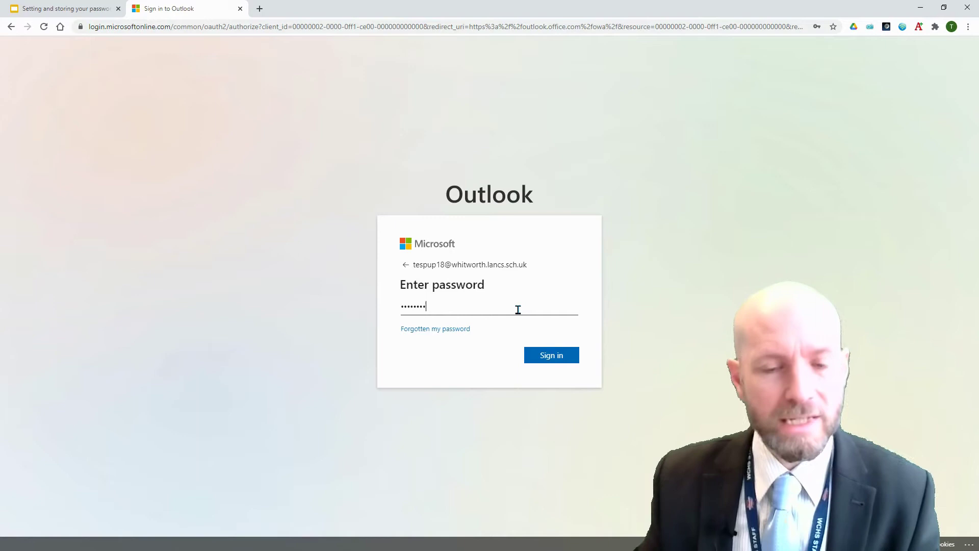
pyautogui.click(544, 356)
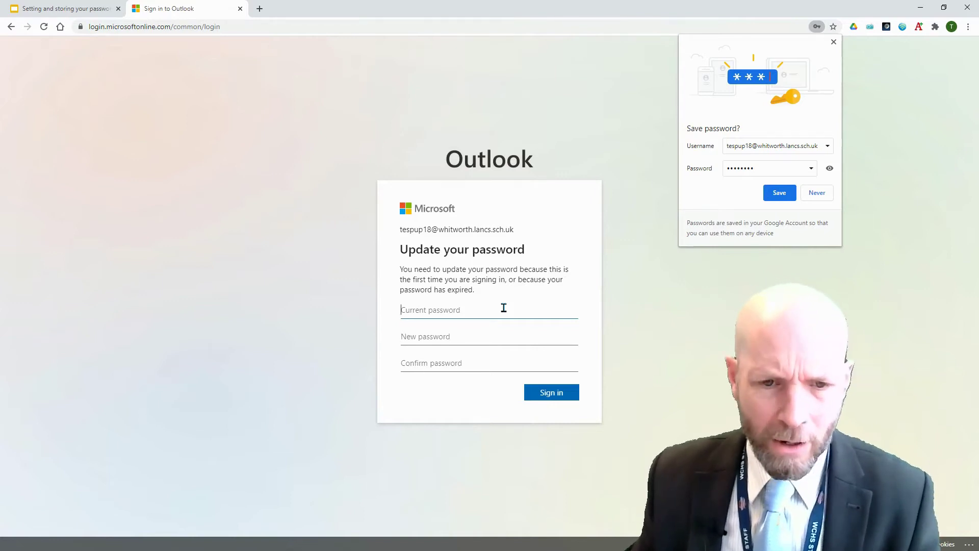
# Replace the expired Outlook password by entering the current password and a new one.
pyautogui.write('**')
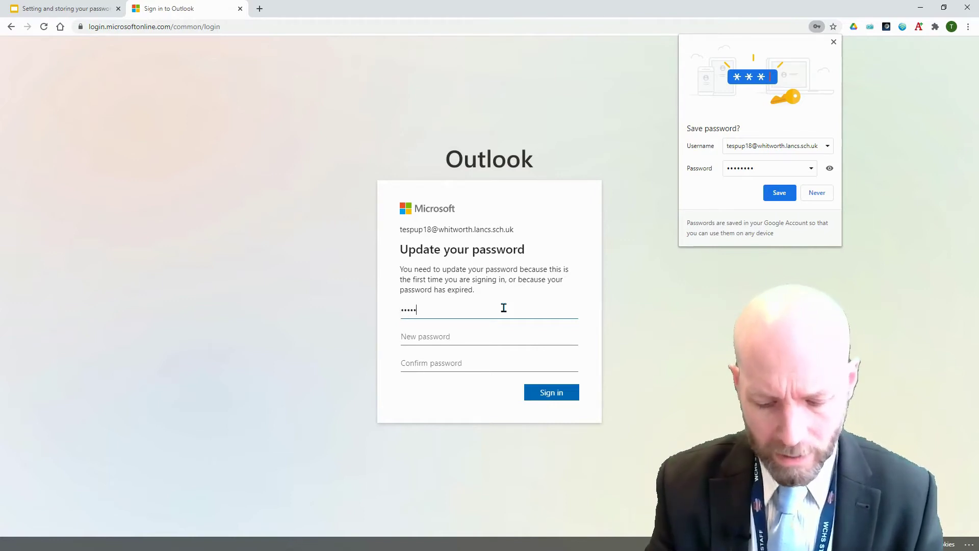
pyautogui.write('******')
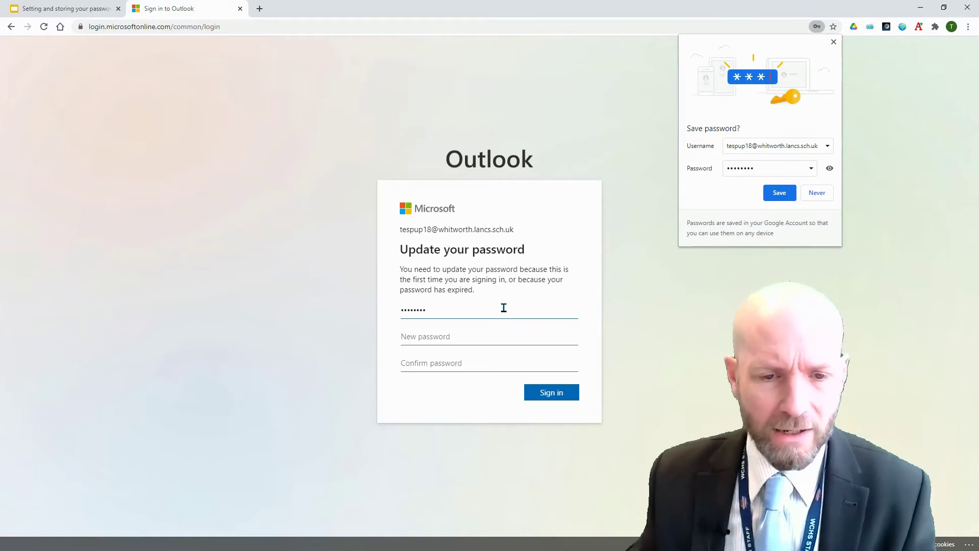
pyautogui.click(515, 338)
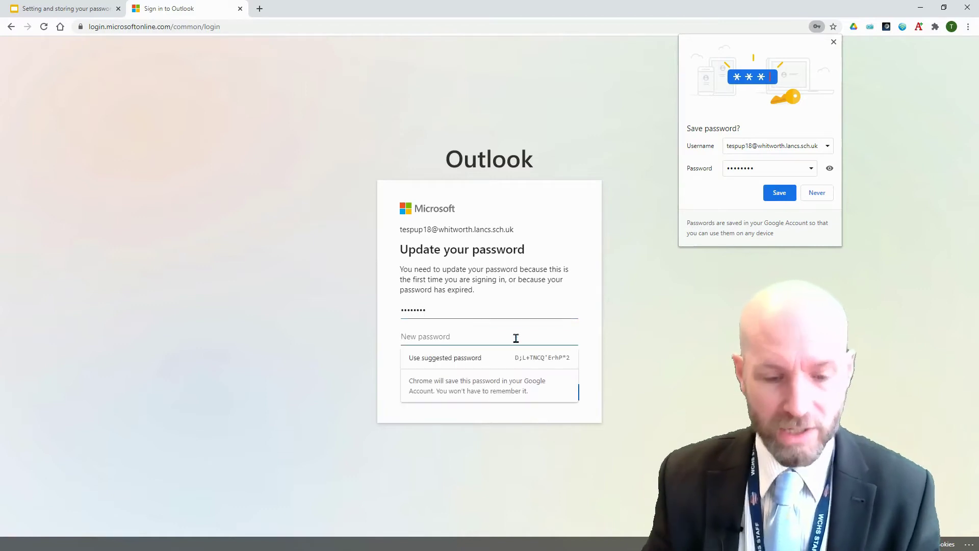
pyautogui.write('******')
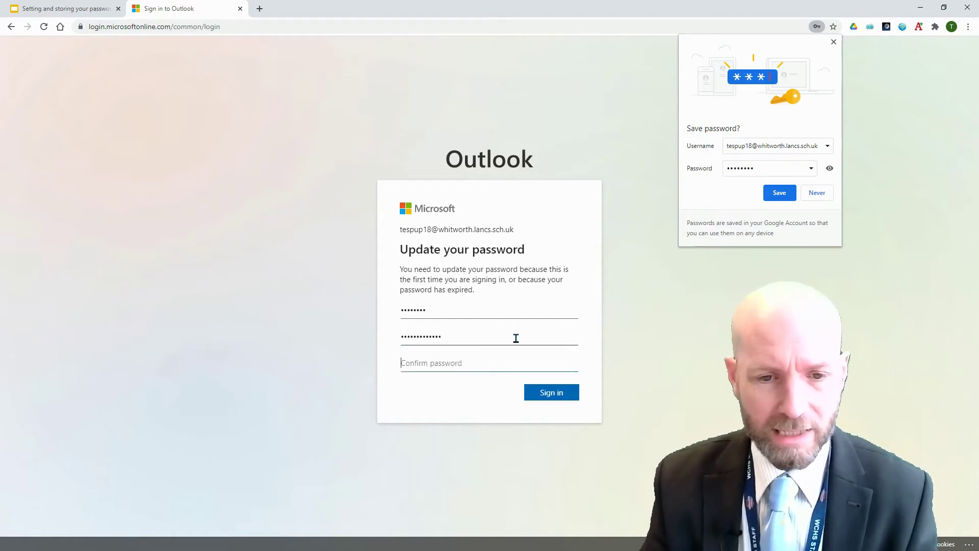
pyautogui.write('*')
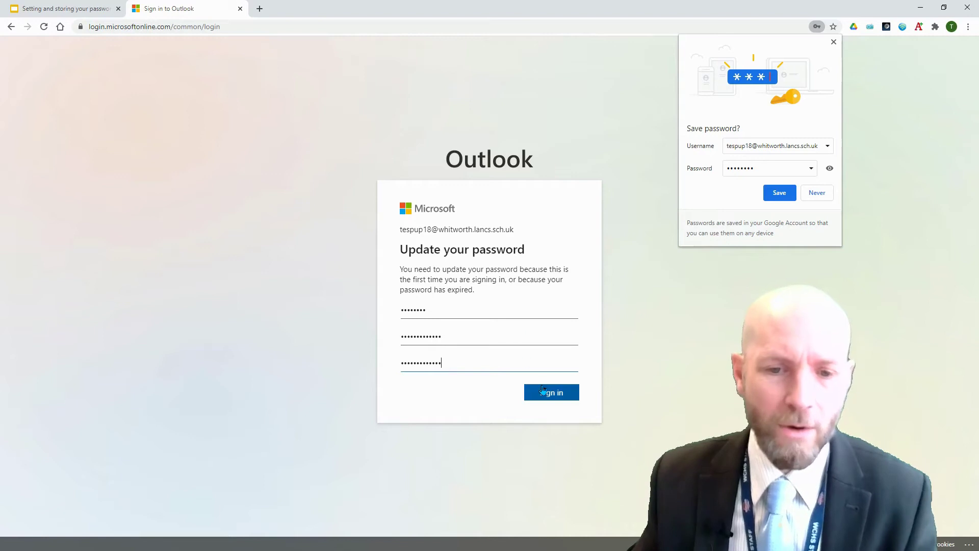
pyautogui.click(543, 391)
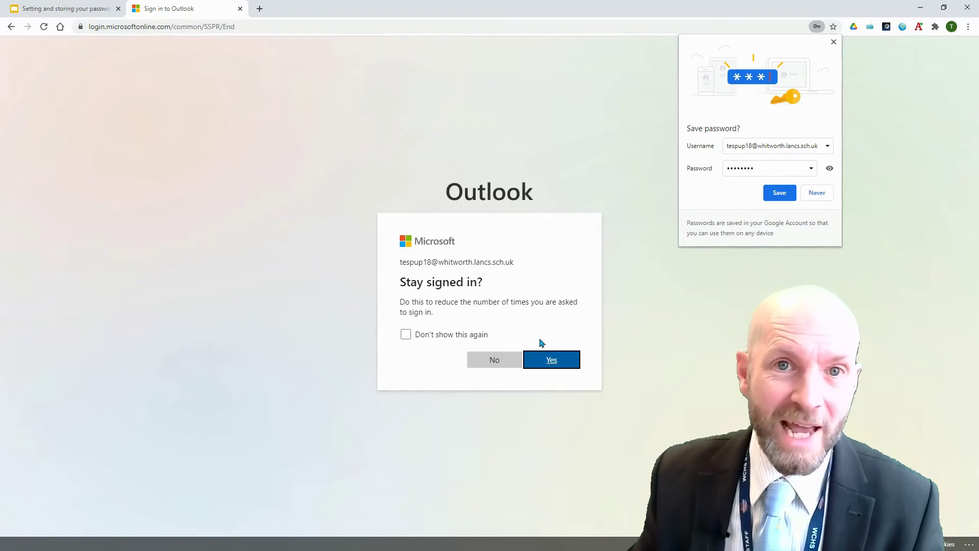
# Confirm Yes to staying signed in, opening the Outlook inbox.
pyautogui.click(546, 360)
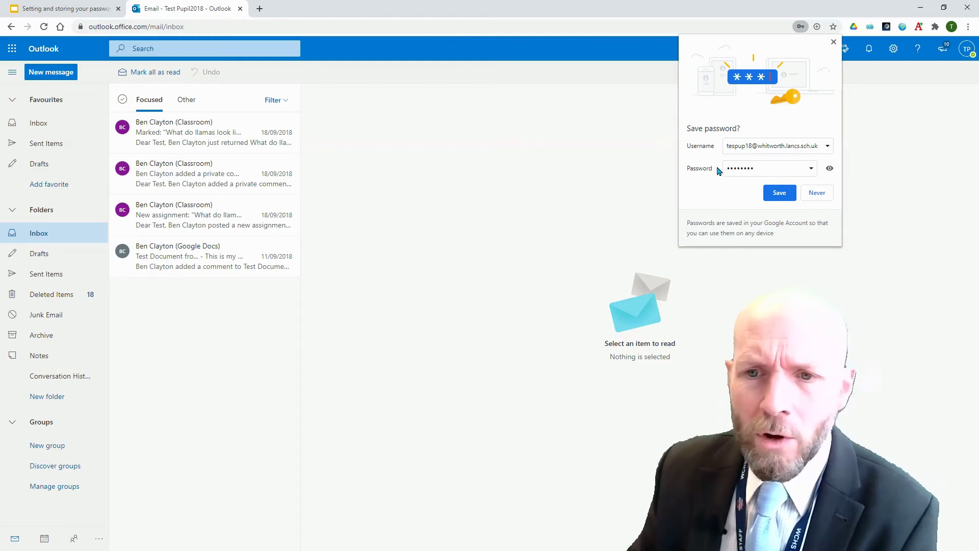
# Reveal and edit the password in Chrome's save prompt, then save it to Chrome.
pyautogui.click(829, 169)
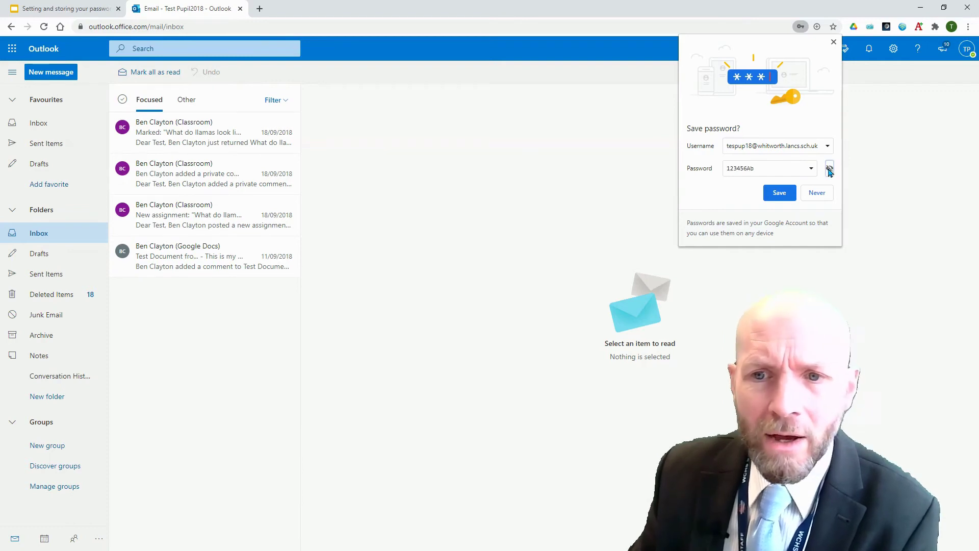
pyautogui.click(783, 168)
pyautogui.moveTo(755, 168); pyautogui.dragTo(724, 167)
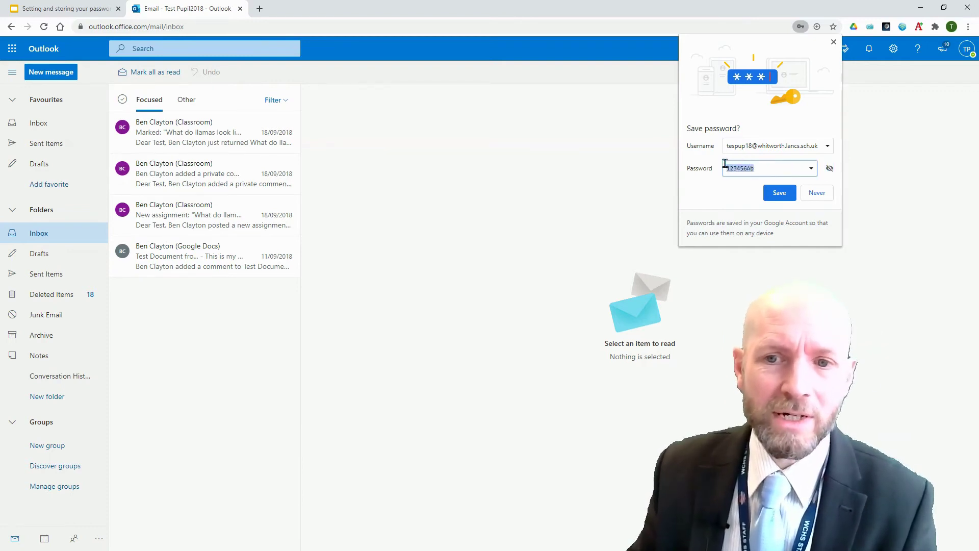
pyautogui.press('BackSpace')
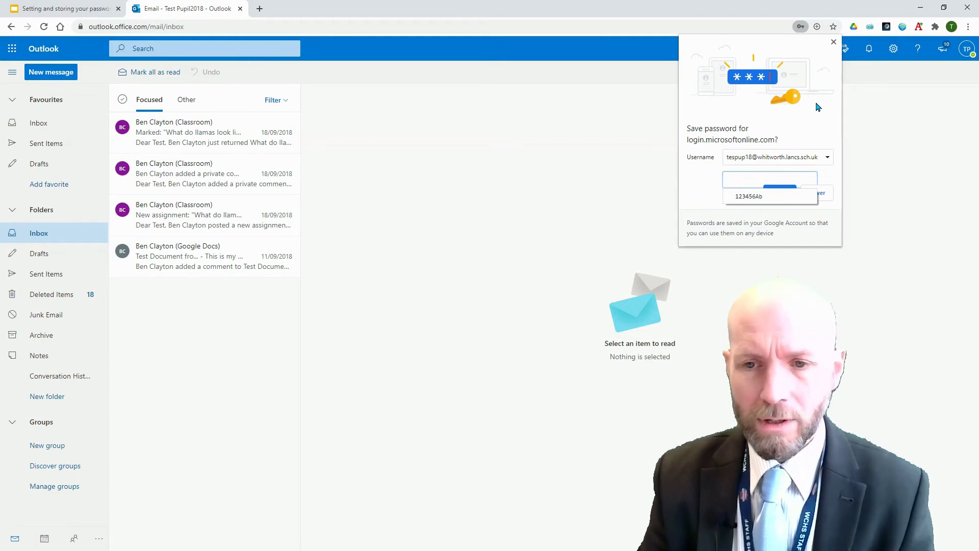
pyautogui.press('Tab')
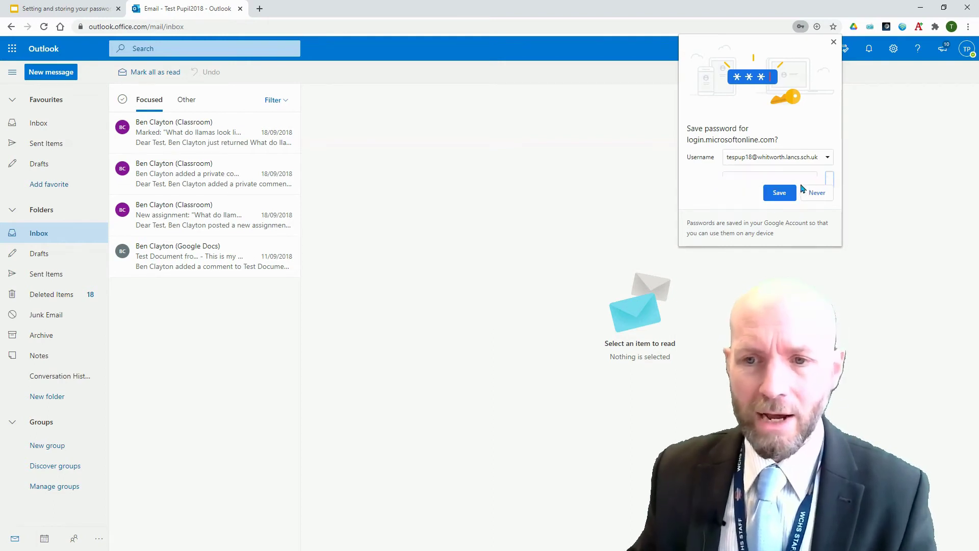
pyautogui.click(789, 194)
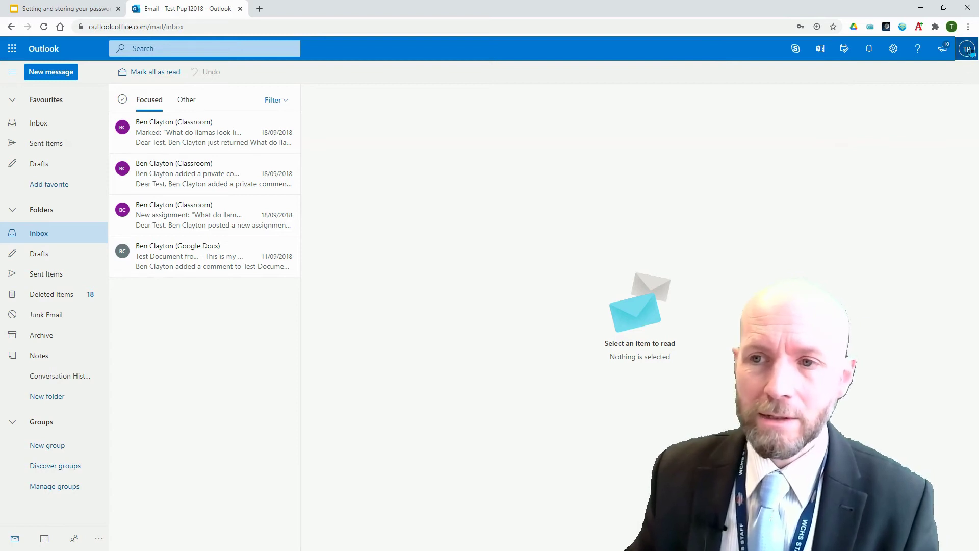
# Sign out of Outlook and reopen its sign-in page from the school launcher.
pyautogui.click(968, 50)
pyautogui.click(954, 76)
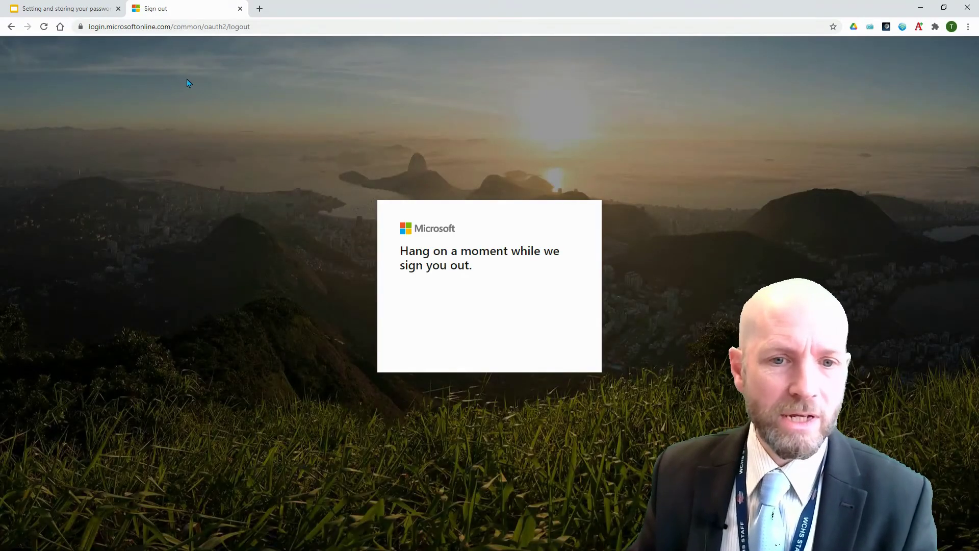
pyautogui.click(60, 28)
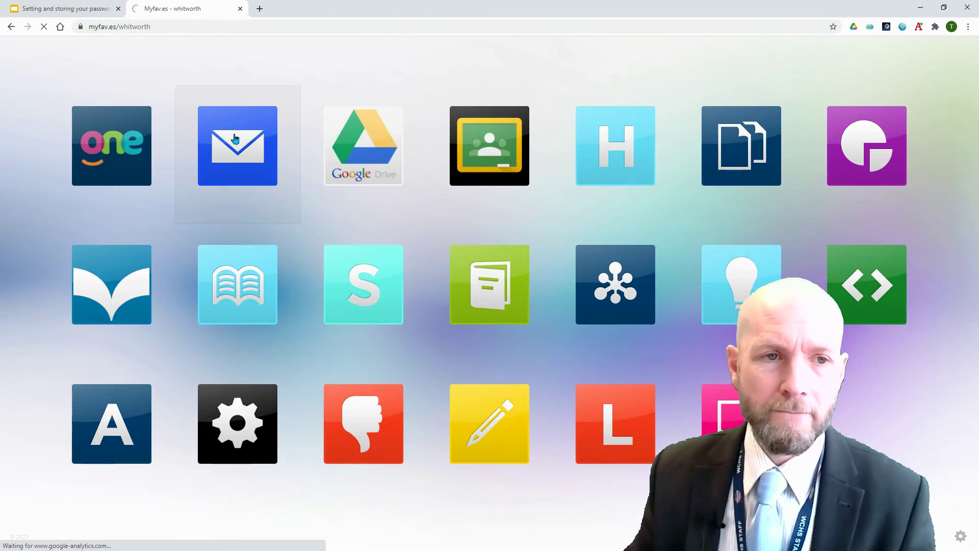
pyautogui.click(255, 219)
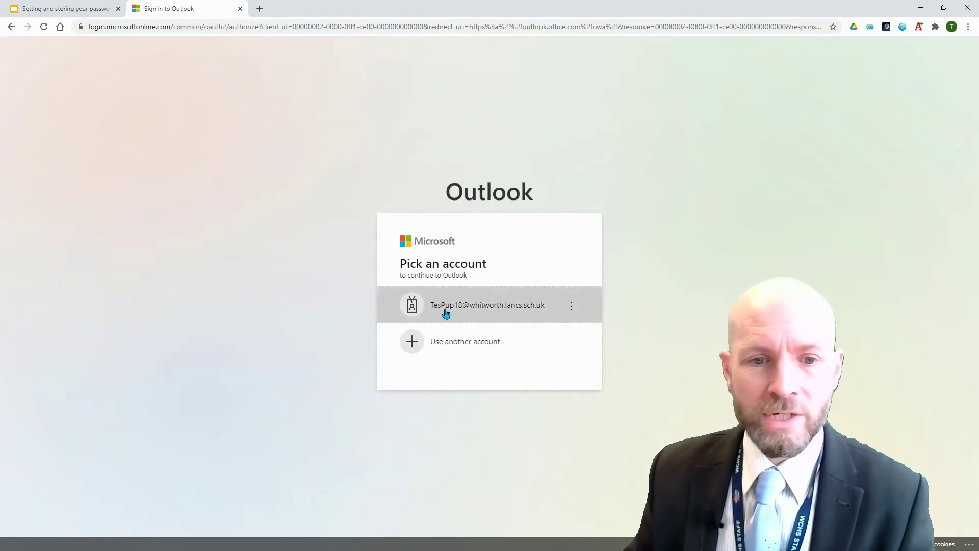
# Sign back in with the remembered account using Chrome's saved password, staying signed in.
pyautogui.click(489, 310)
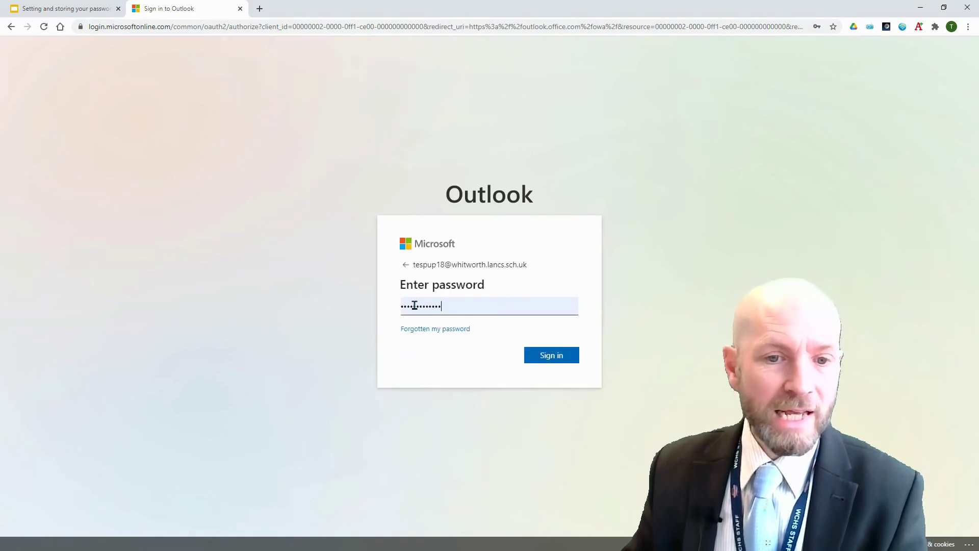
pyautogui.click(459, 303)
pyautogui.click(465, 335)
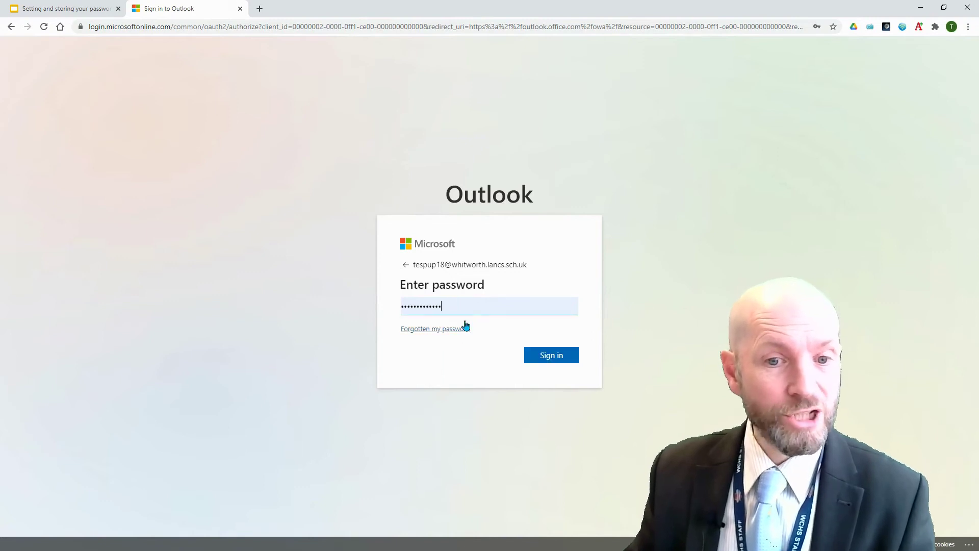
pyautogui.click(545, 357)
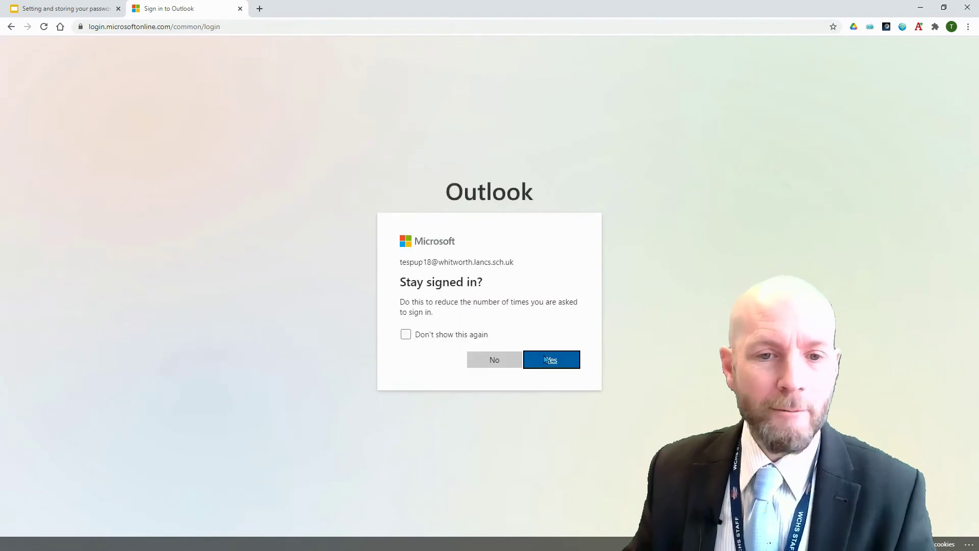
pyautogui.click(543, 359)
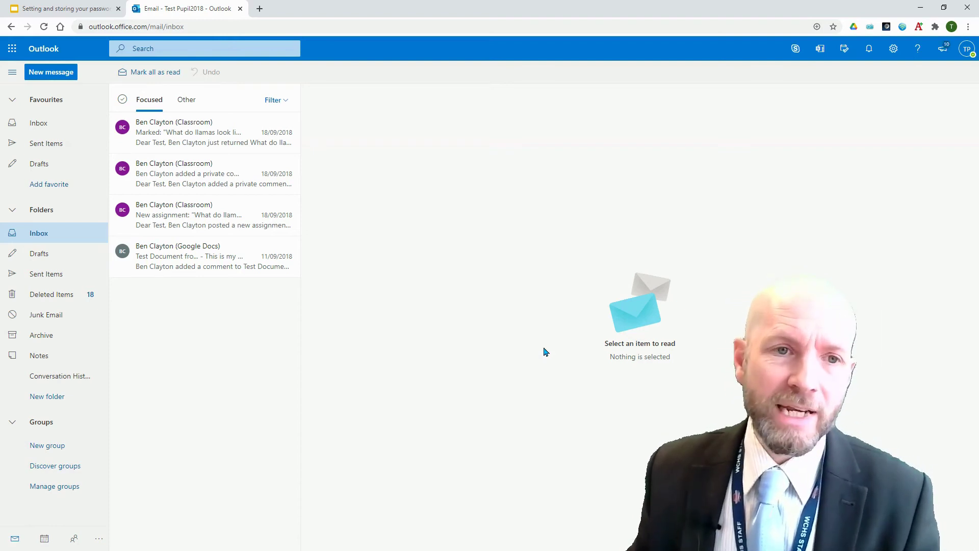
# Search for 'google password manager' in a new tab and open the result.
pyautogui.click(259, 9)
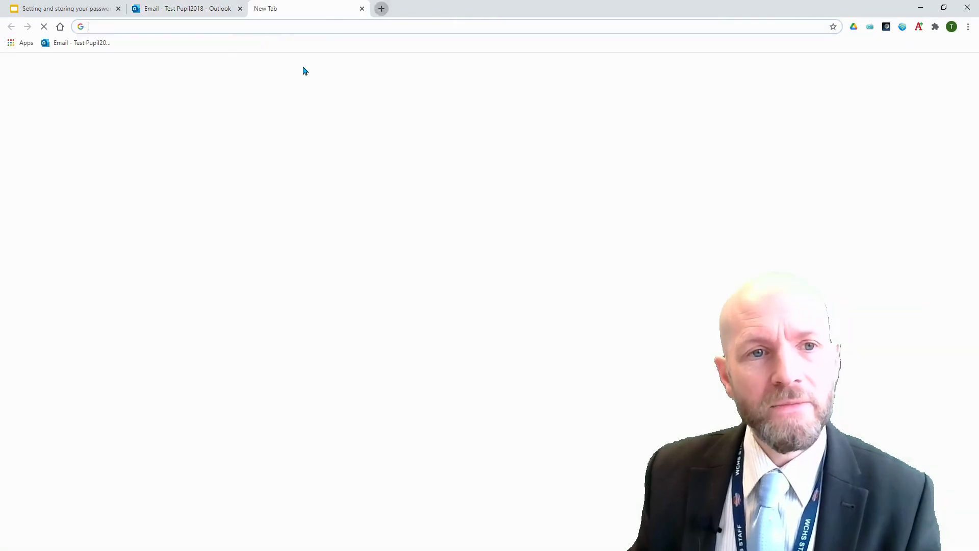
pyautogui.write('google passwo')
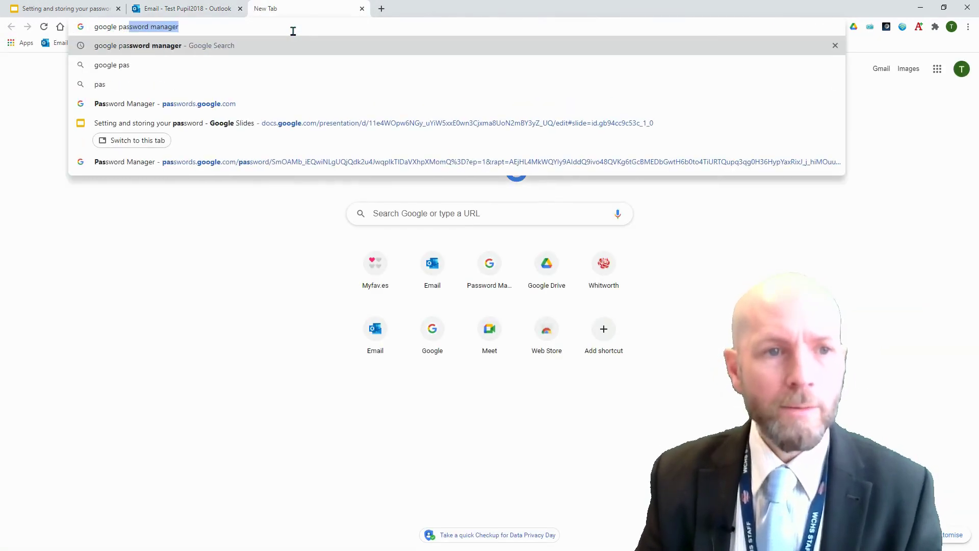
pyautogui.write('rd manager')
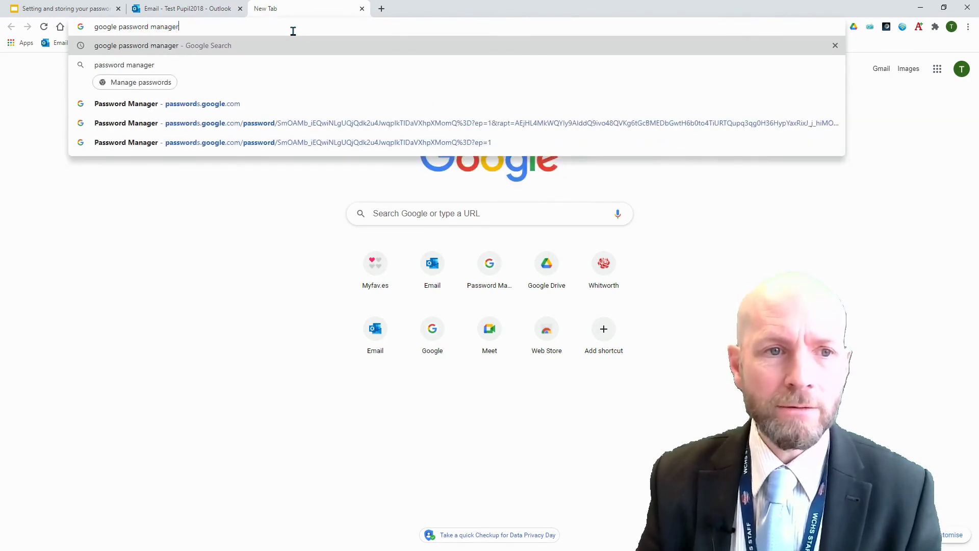
pyautogui.press('Return')
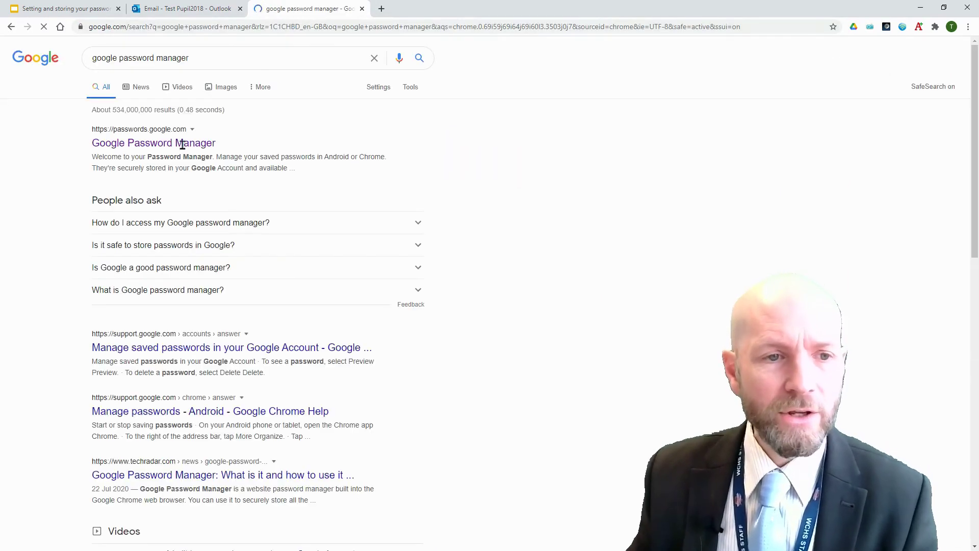
pyautogui.click(162, 148)
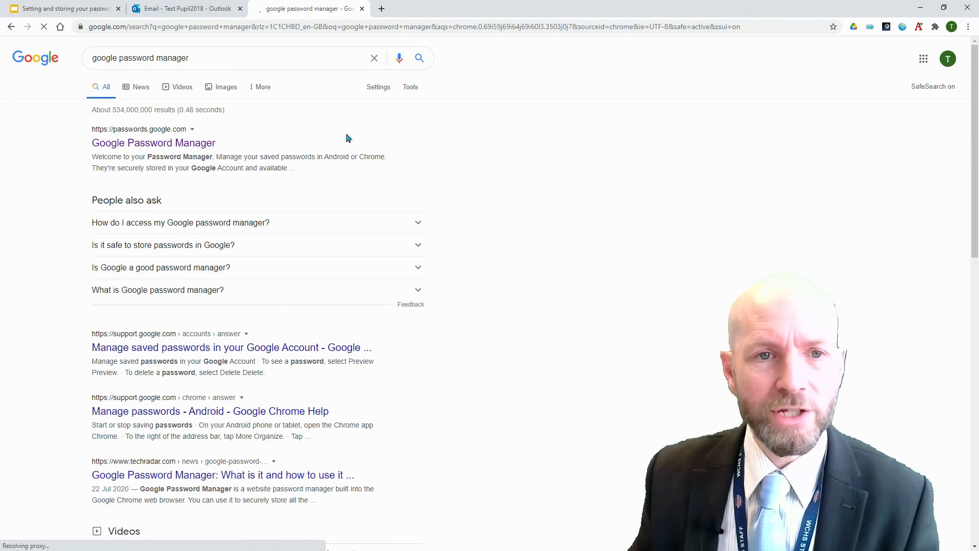
# Go to passwords.google.com in another new tab.
pyautogui.click(381, 9)
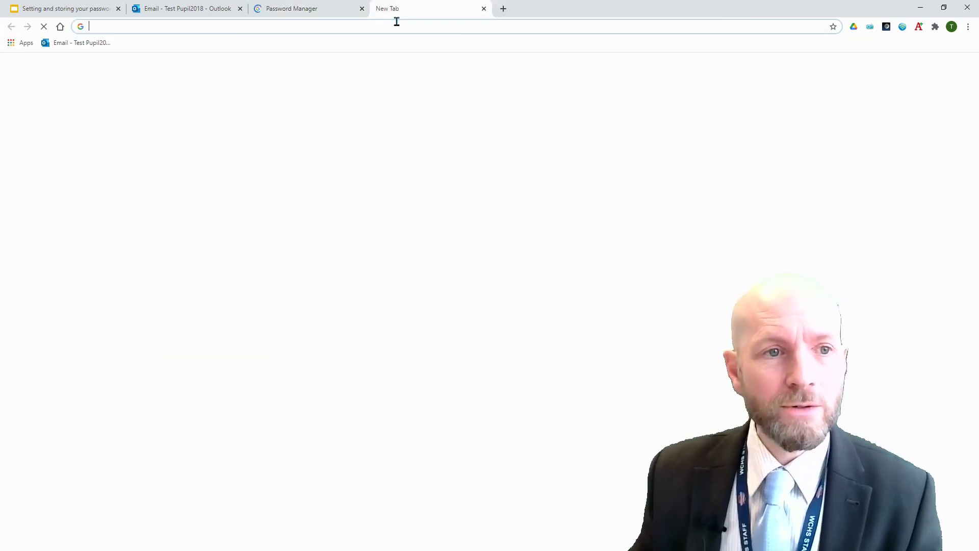
pyautogui.write('passwor')
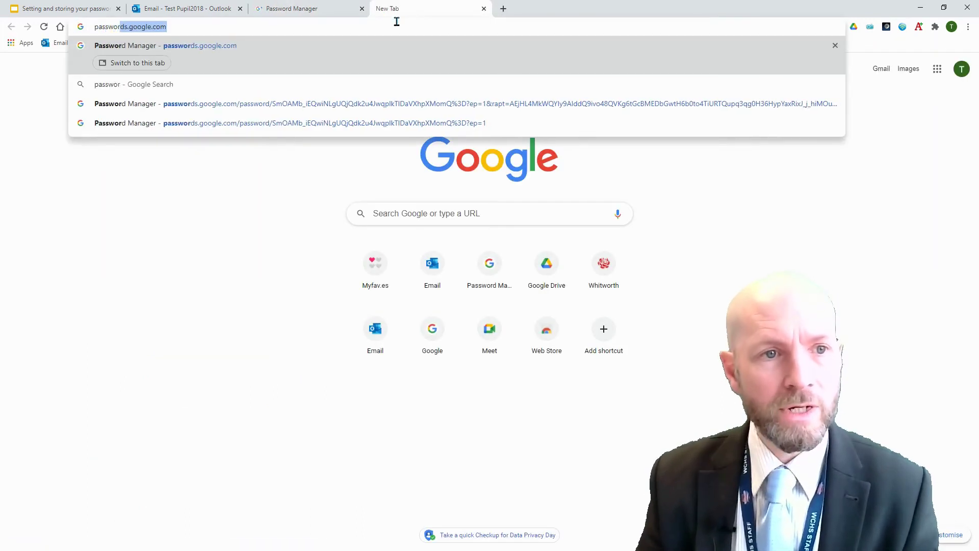
pyautogui.write('ds.google.com')
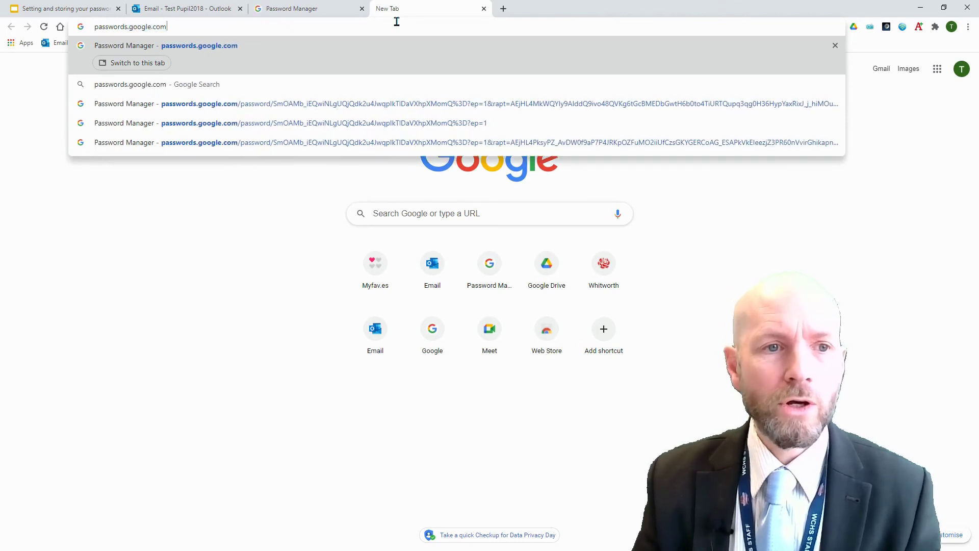
pyautogui.press('Return')
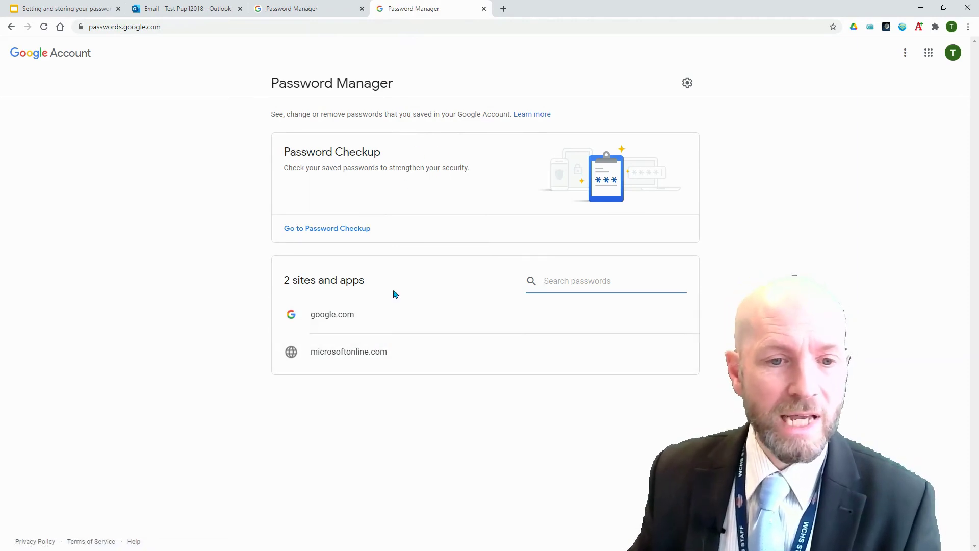
# Open the saved microsoftonline.com login, verifying with the Google account password.
pyautogui.click(364, 353)
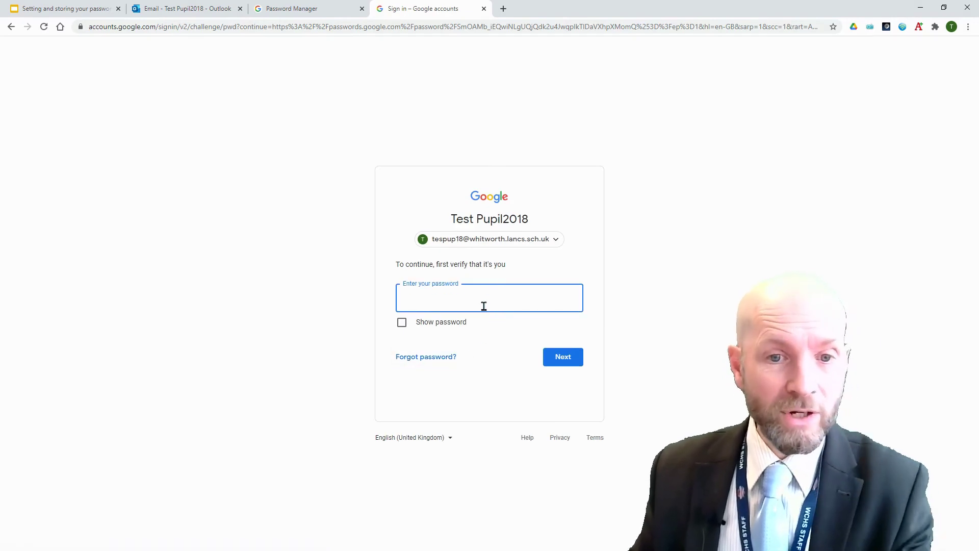
pyautogui.write('•••••••')
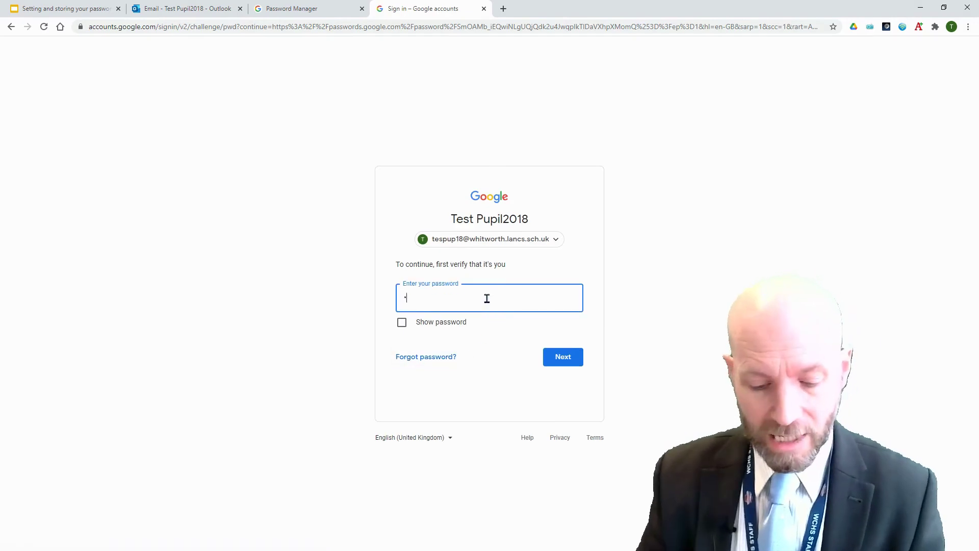
pyautogui.write('•')
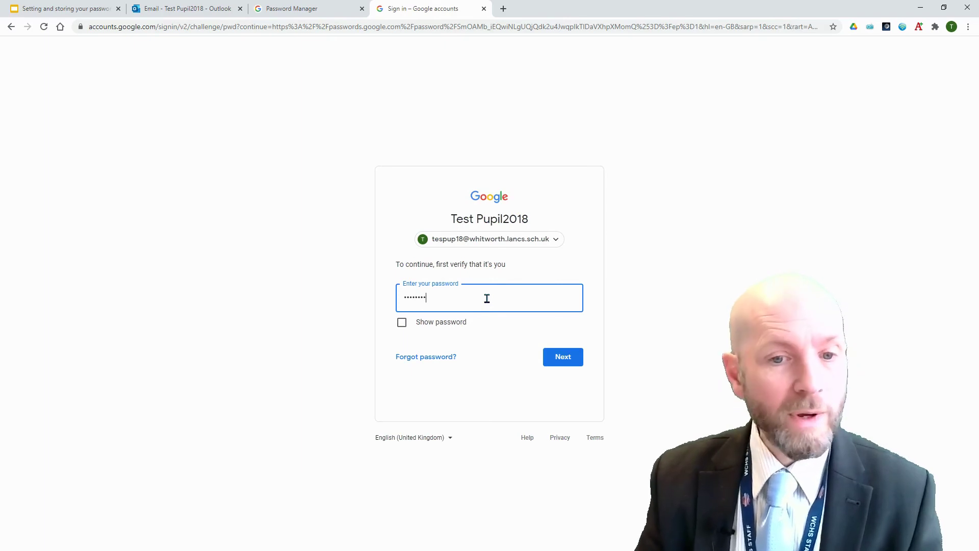
pyautogui.click(554, 359)
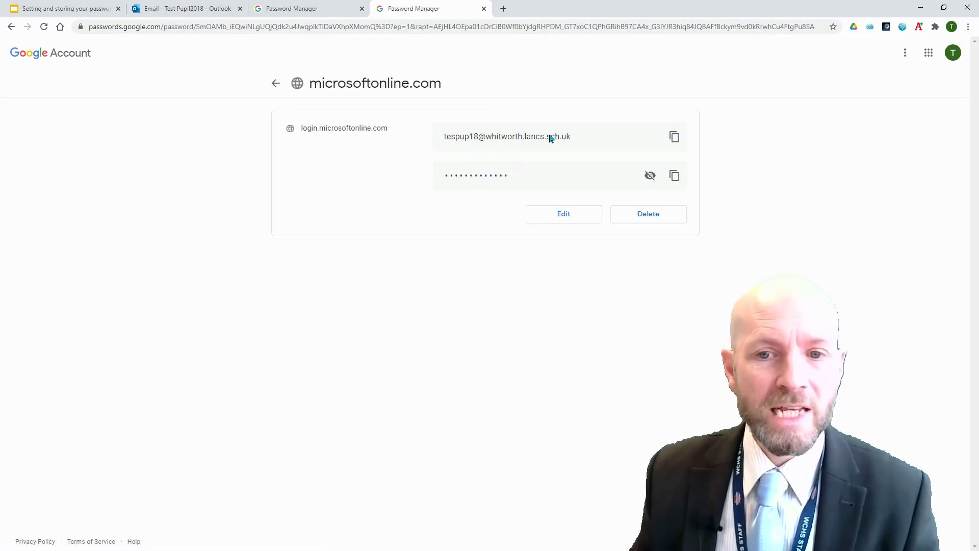
# Show the saved microsoftonline.com password, then go back to the saved sites list.
pyautogui.click(652, 179)
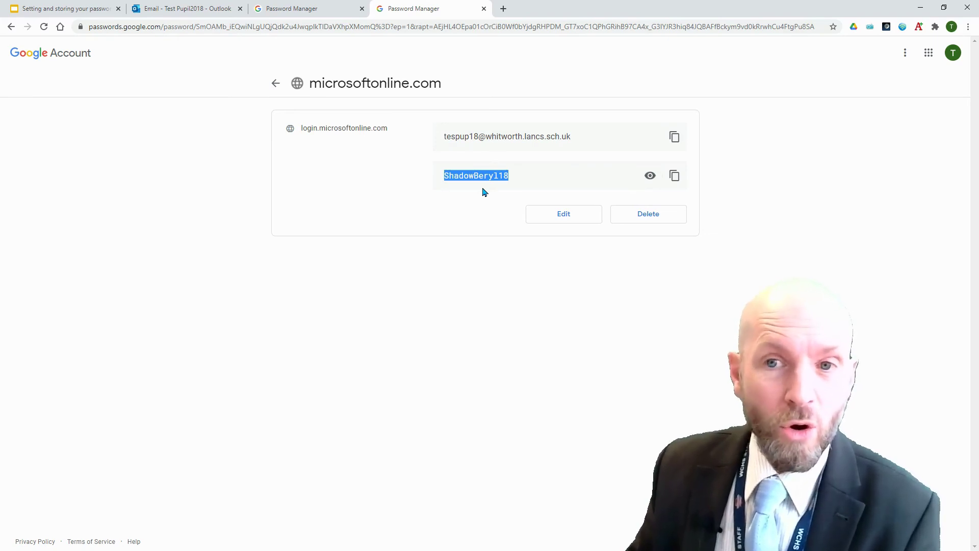
pyautogui.click(275, 83)
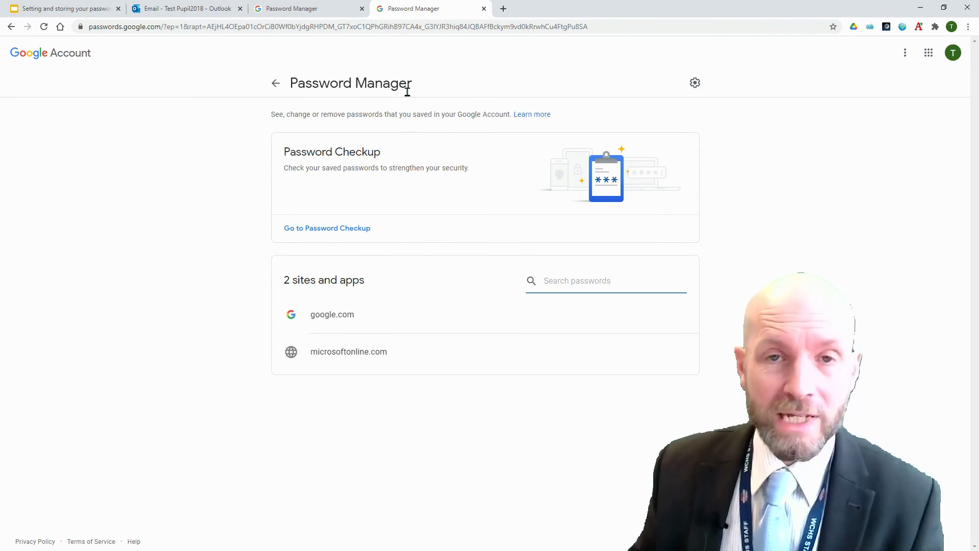
pyautogui.click(694, 88)
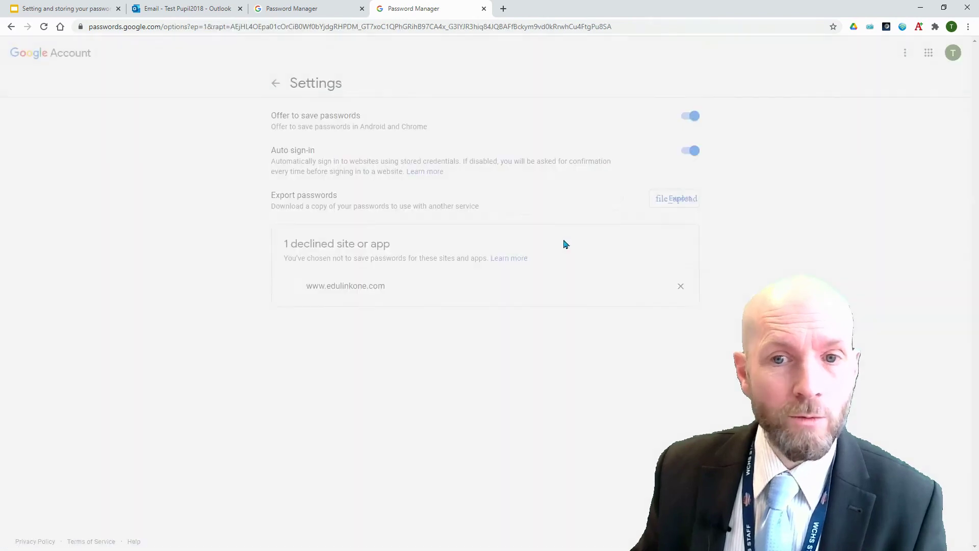
pyautogui.click(694, 123)
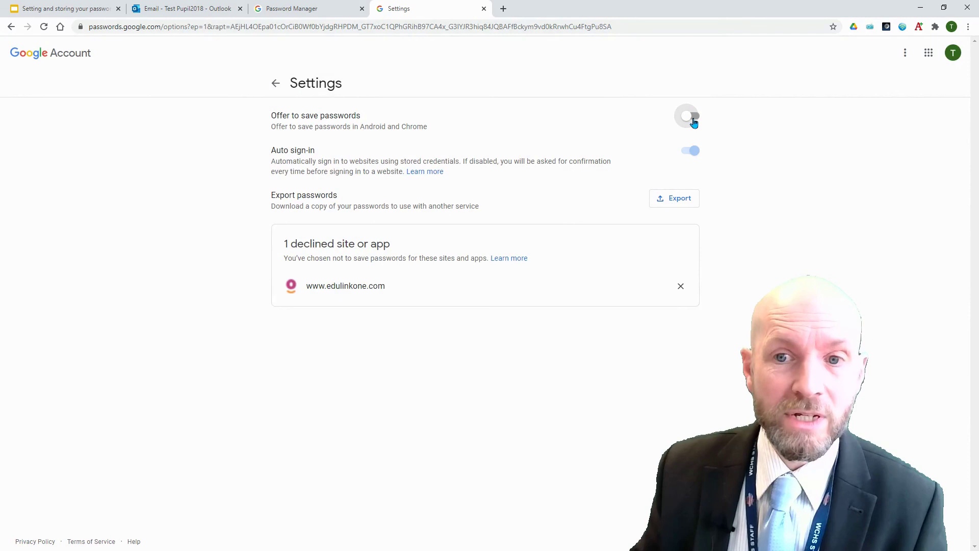
pyautogui.click(694, 123)
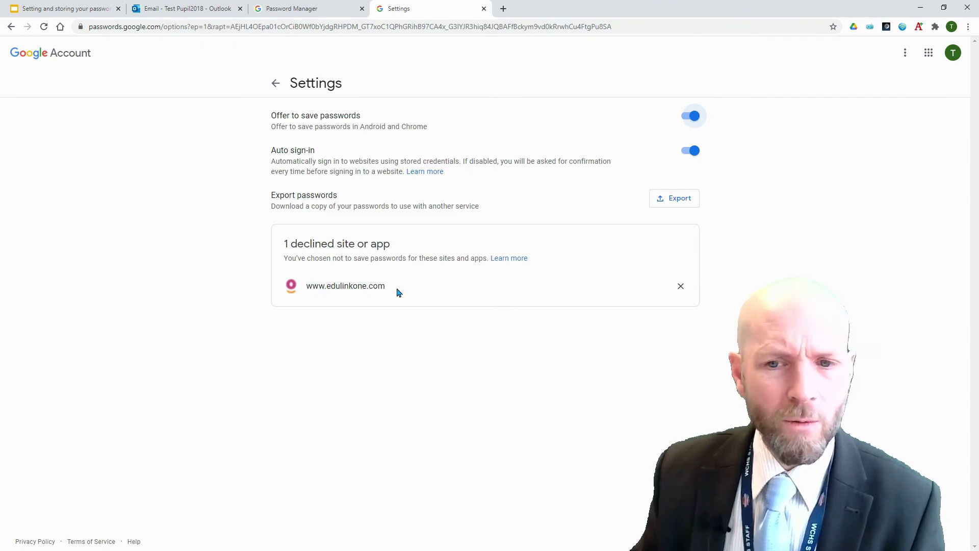
pyautogui.click(680, 289)
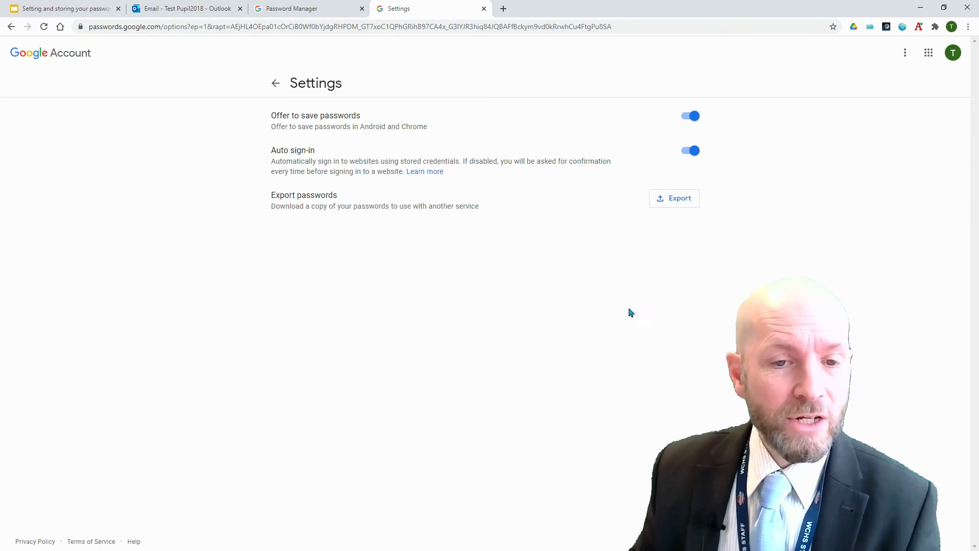